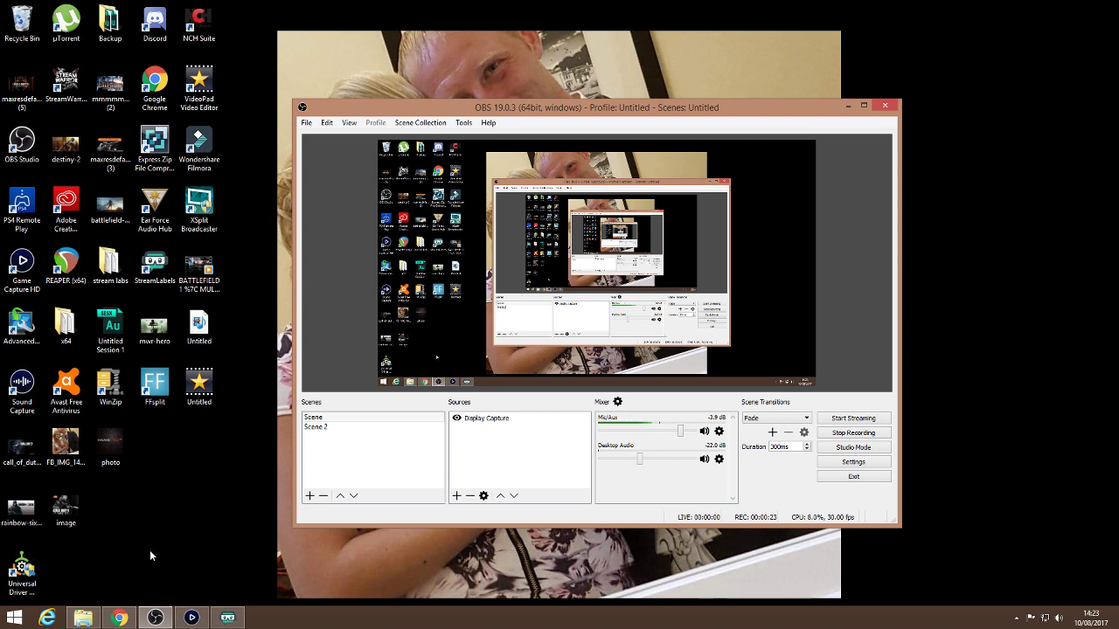
Revisit the Stream Labels page in the browser, then hide the browser to reveal the desktop
click(120, 617)
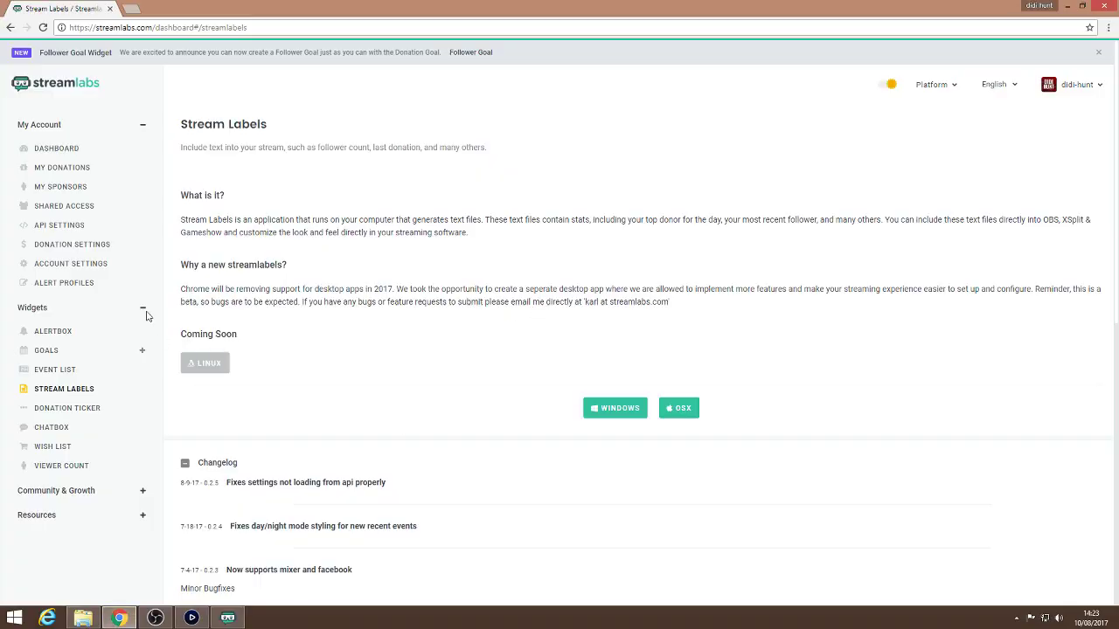
click(68, 148)
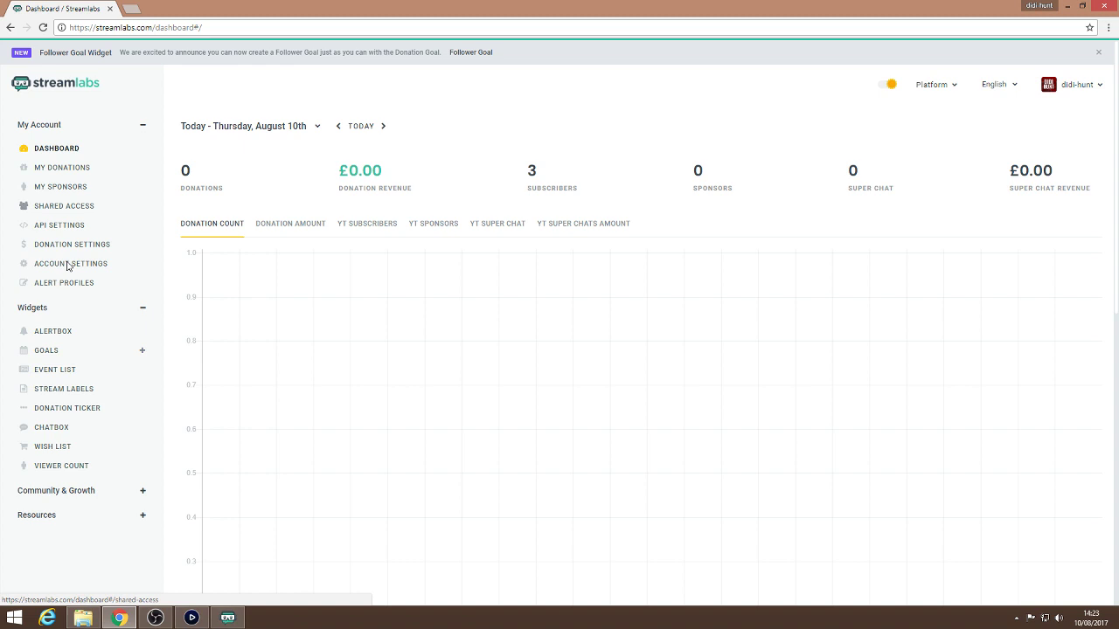
click(56, 394)
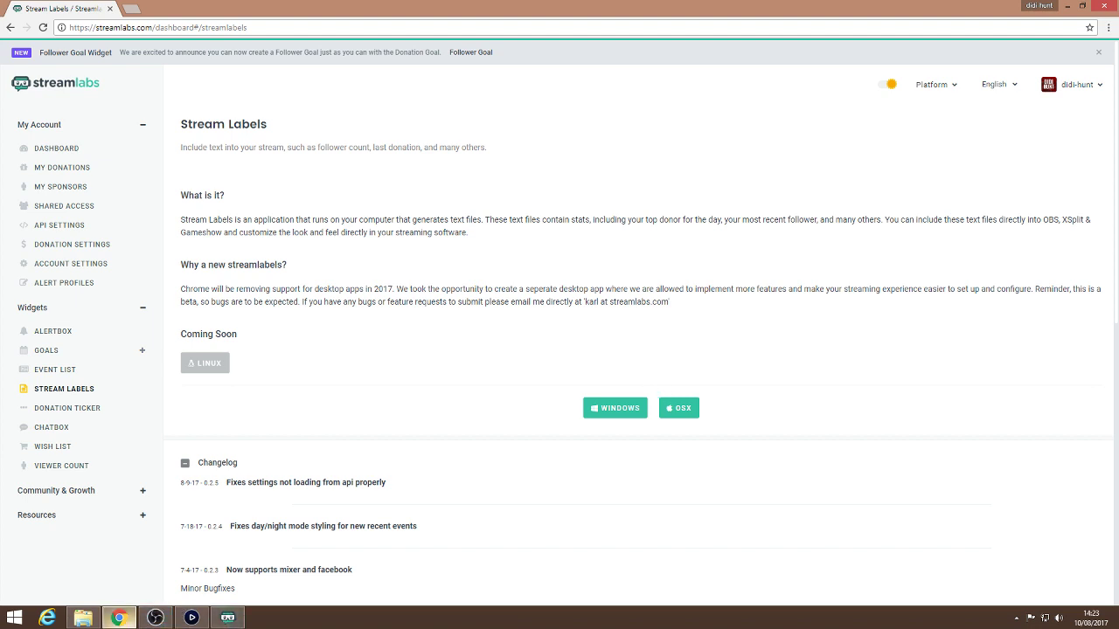
click(119, 618)
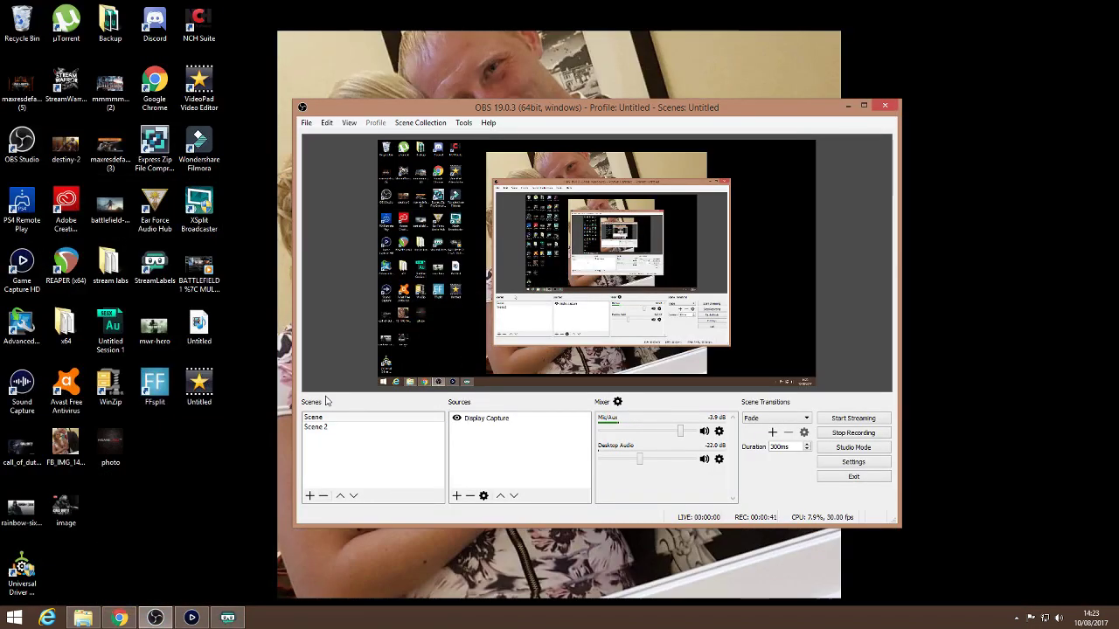
Launch the Stream Labels desktop app and drag its window toward the lower right
double_click(157, 267)
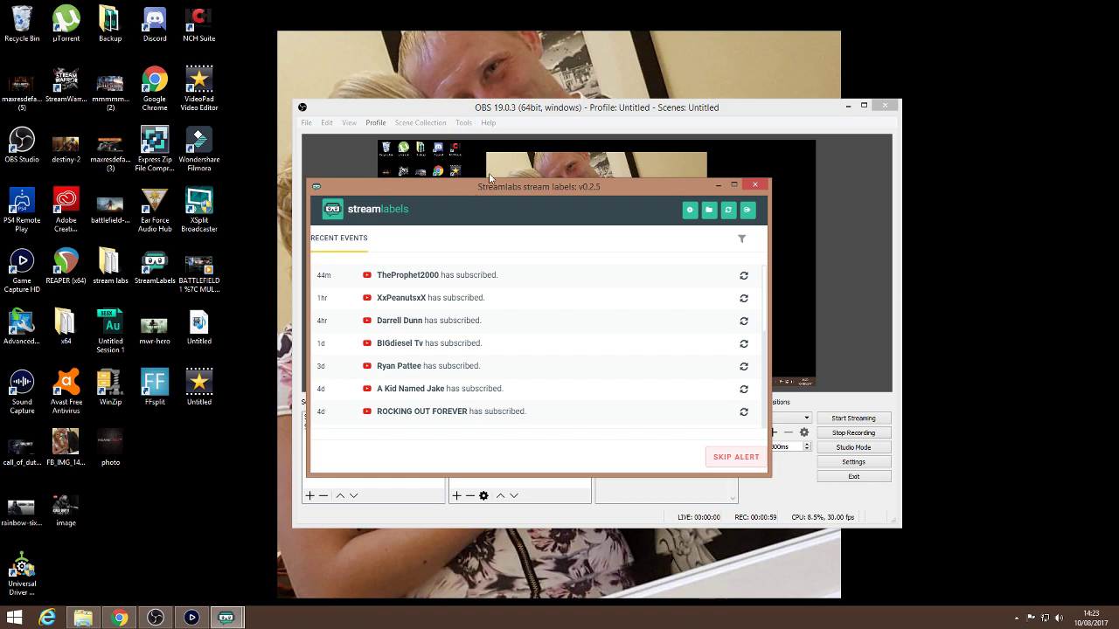
click(111, 278)
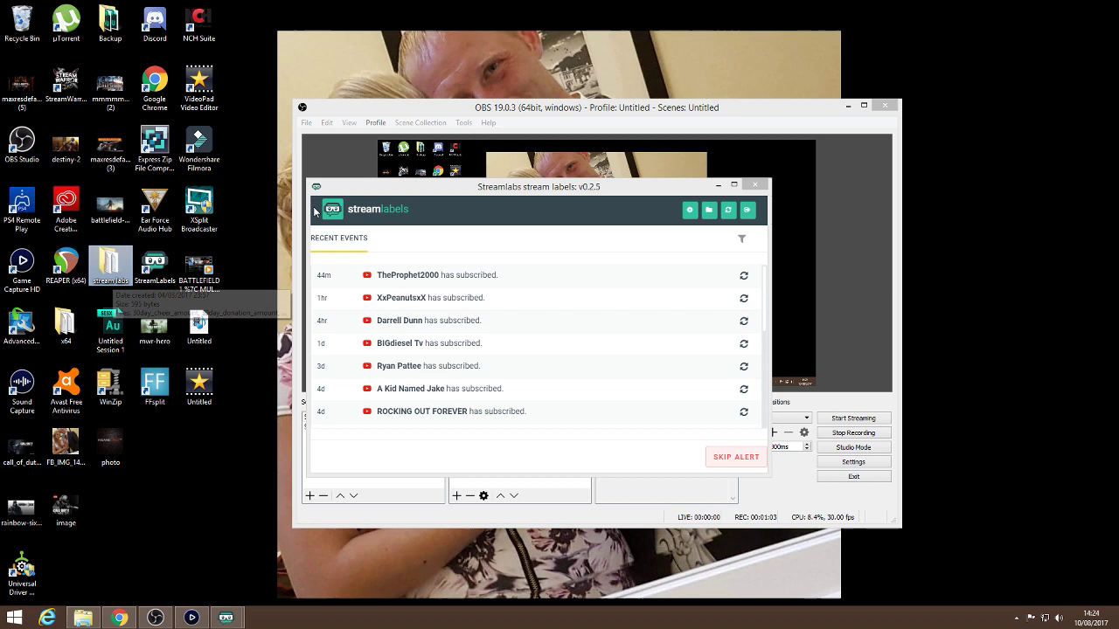
drag(488, 187, 625, 395)
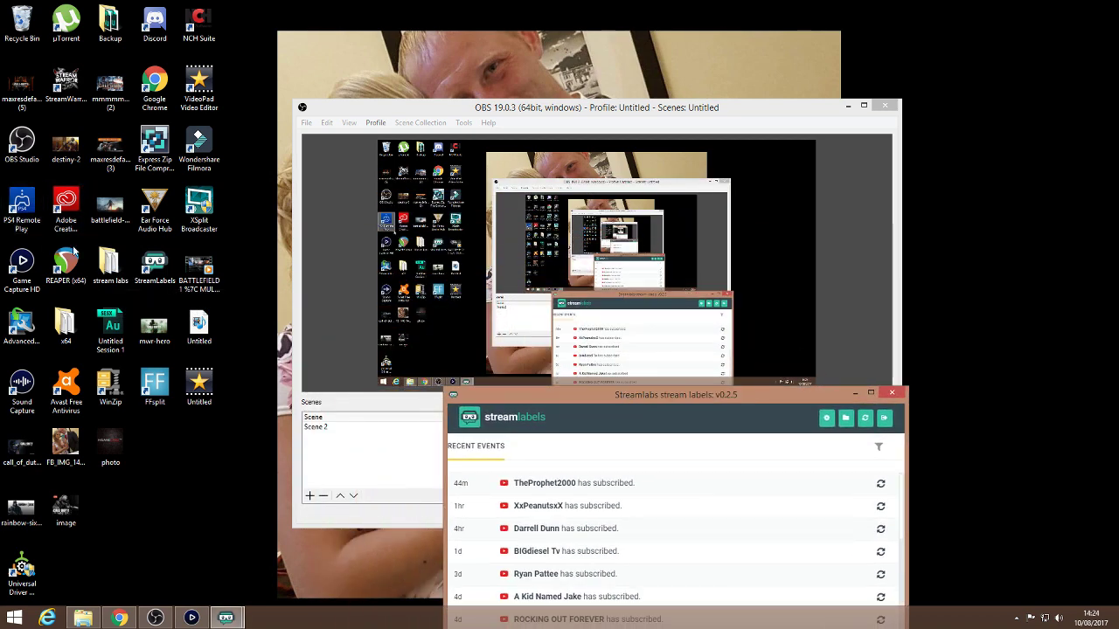
click(109, 279)
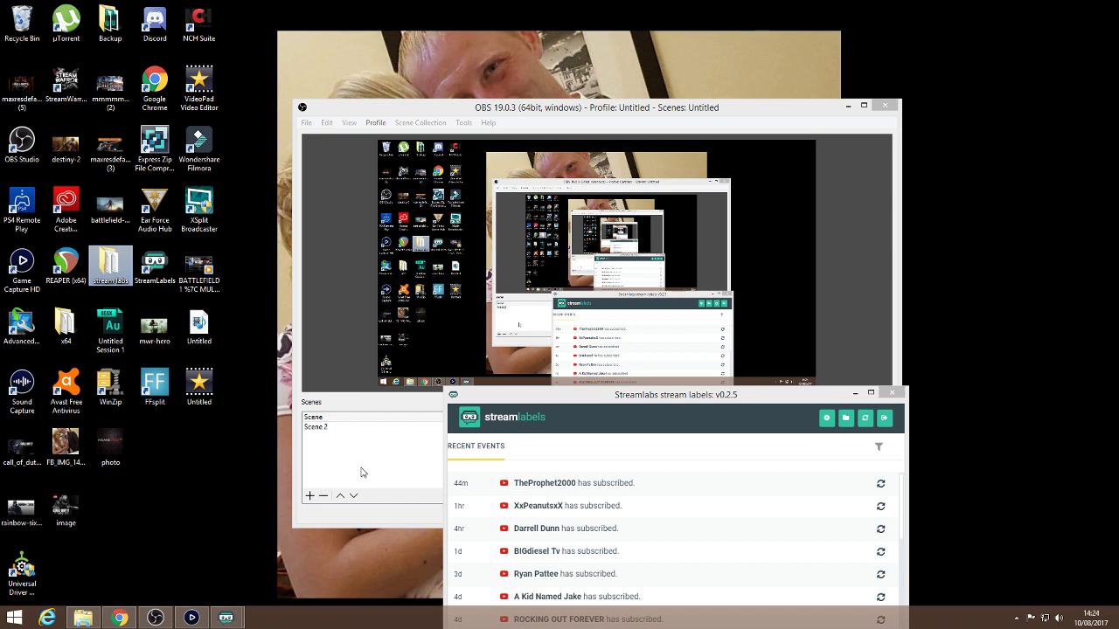
Add a new Text (GDI+) source to the OBS scene
click(402, 463)
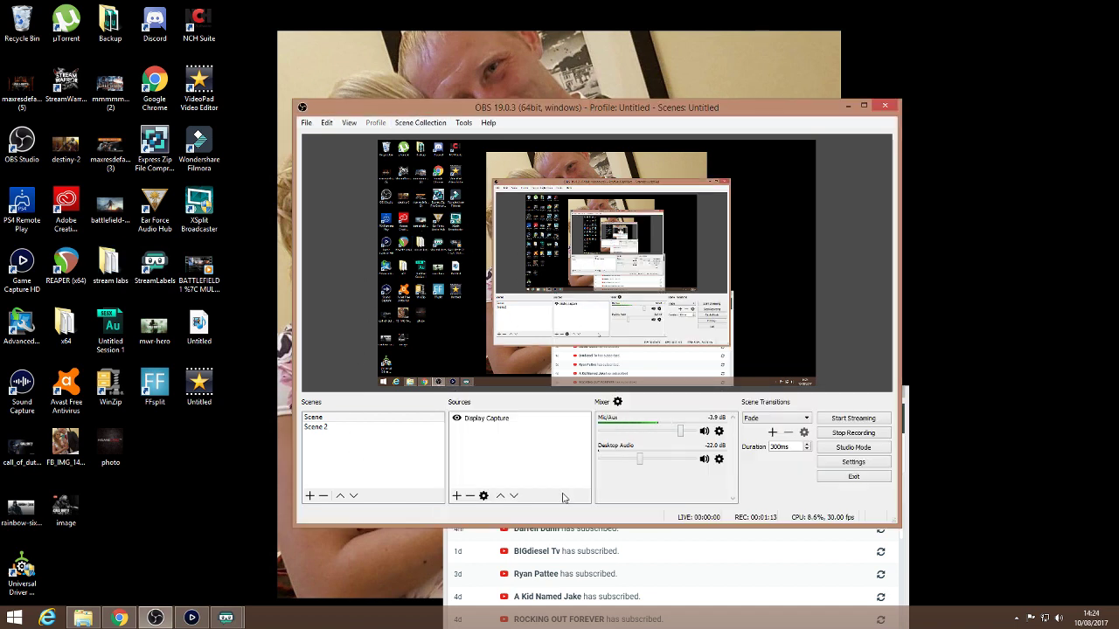
click(502, 418)
click(502, 451)
right_click(502, 452)
mouse_move(555, 456)
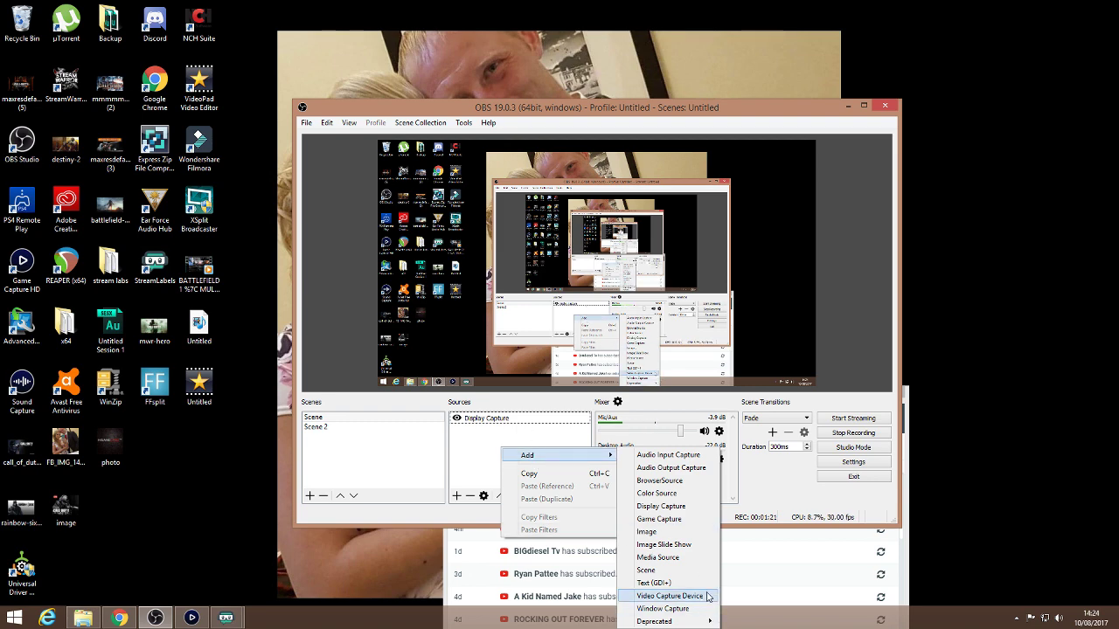
click(681, 583)
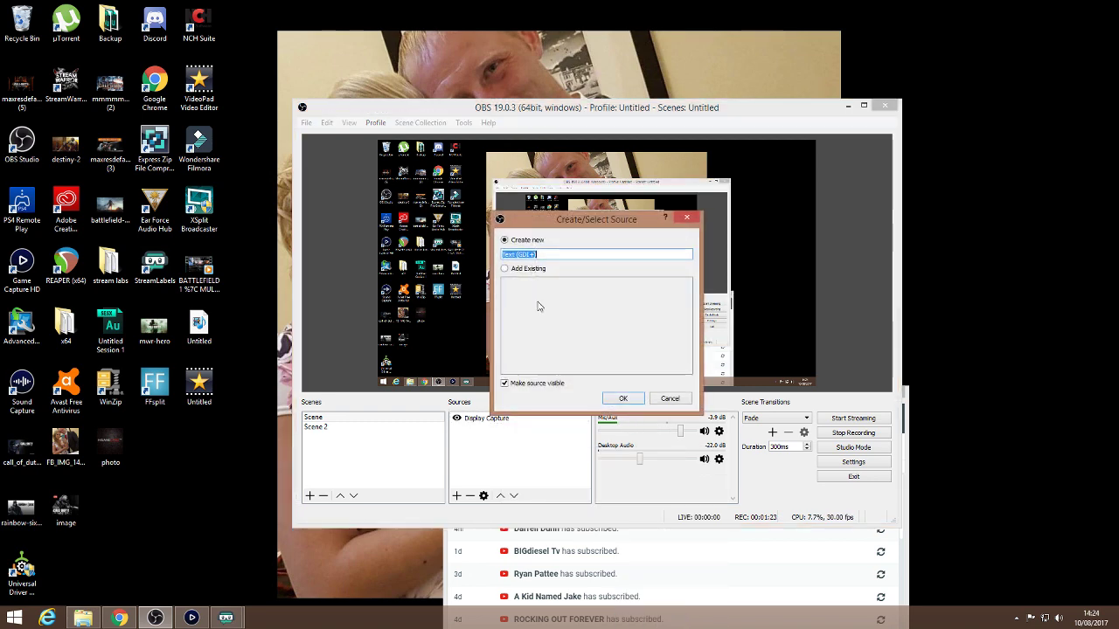
click(621, 399)
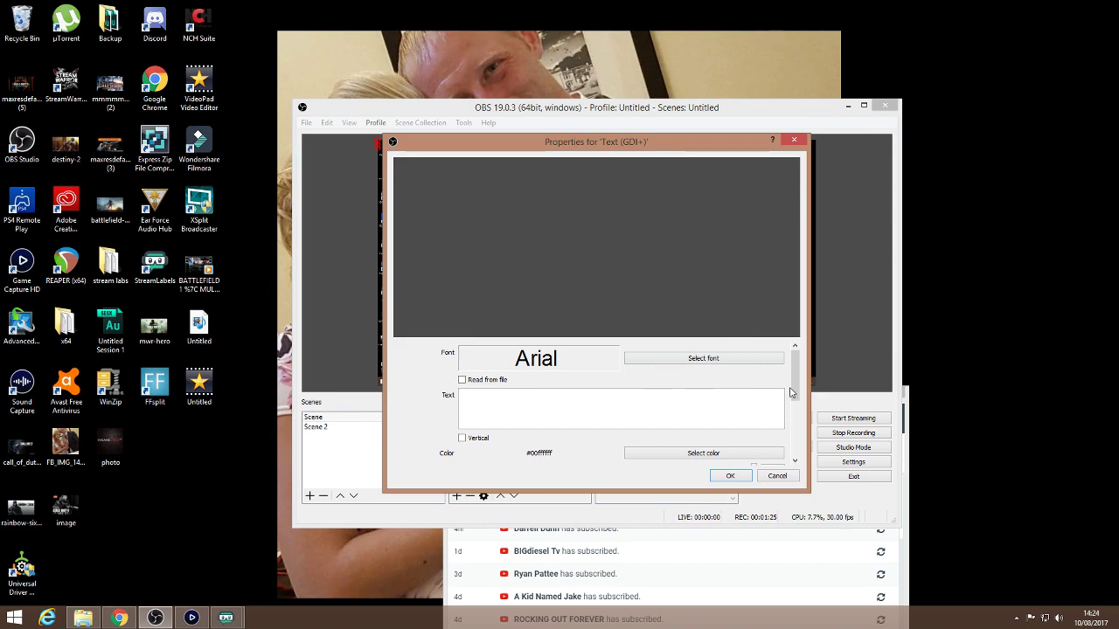
Make the text source read from the file most_recent_follower.txt
mouse_move(588, 145)
mouse_down()
mouse_move(508, 327)
mouse_move(547, 183)
mouse_up()
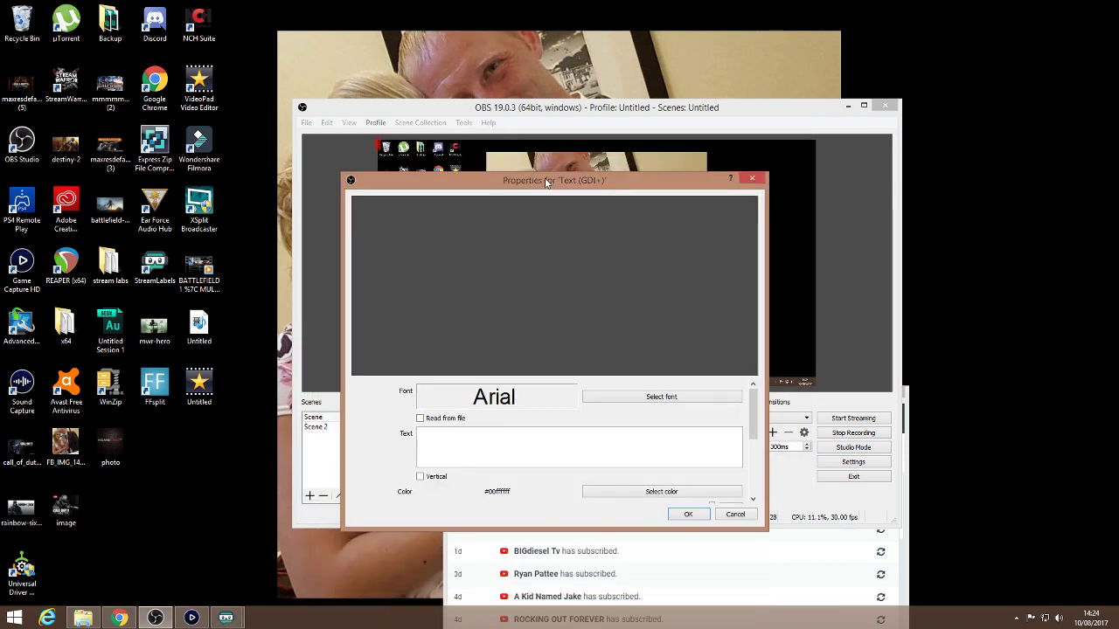
click(438, 421)
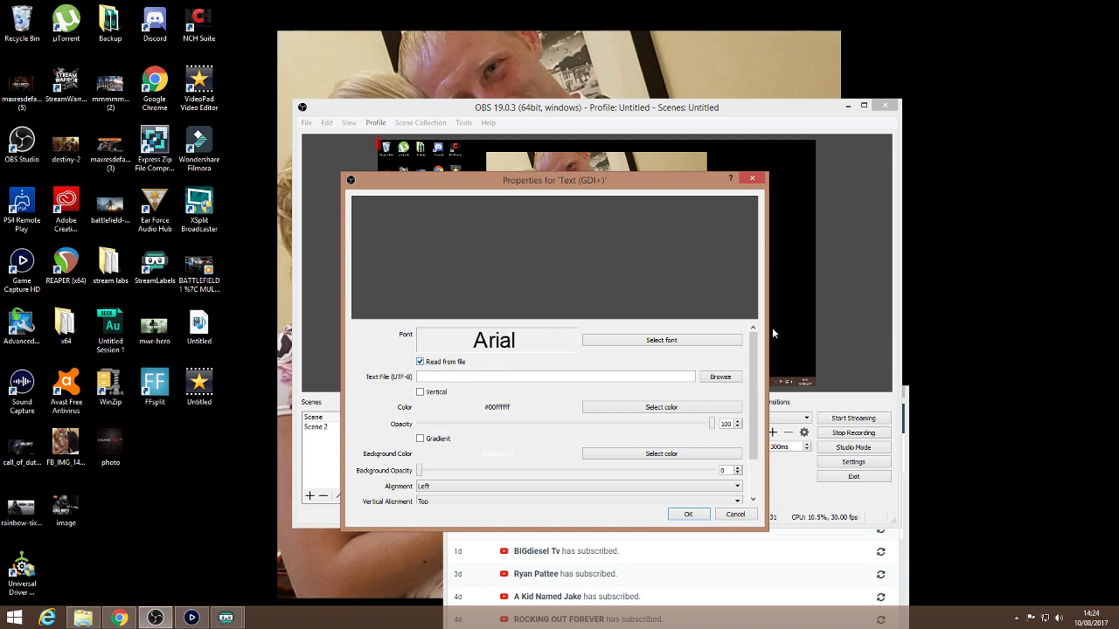
click(722, 380)
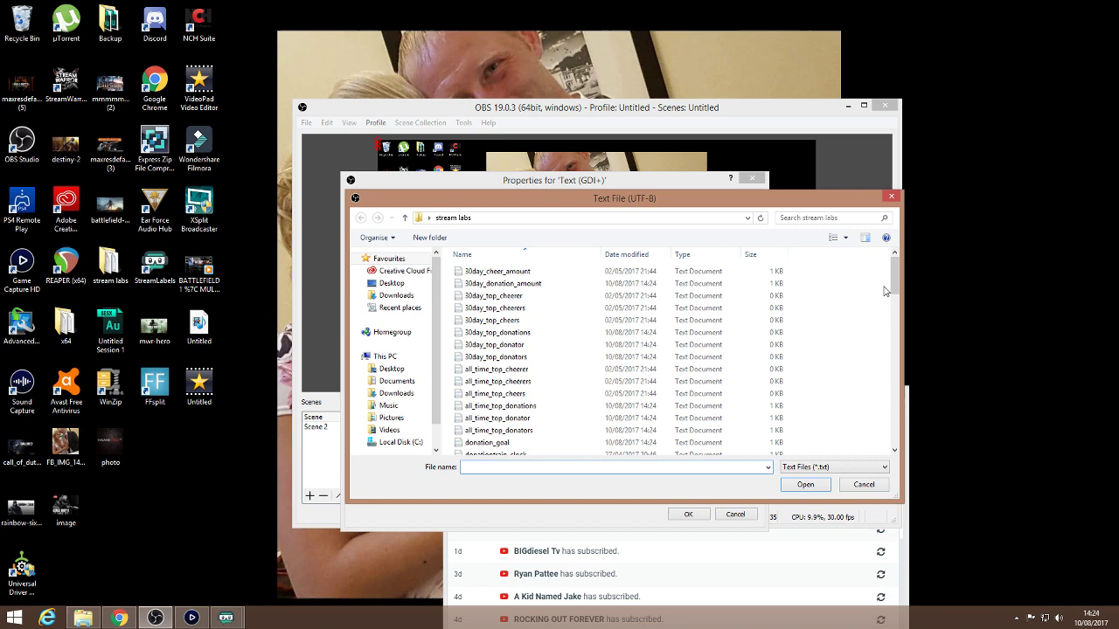
drag(893, 288, 891, 346)
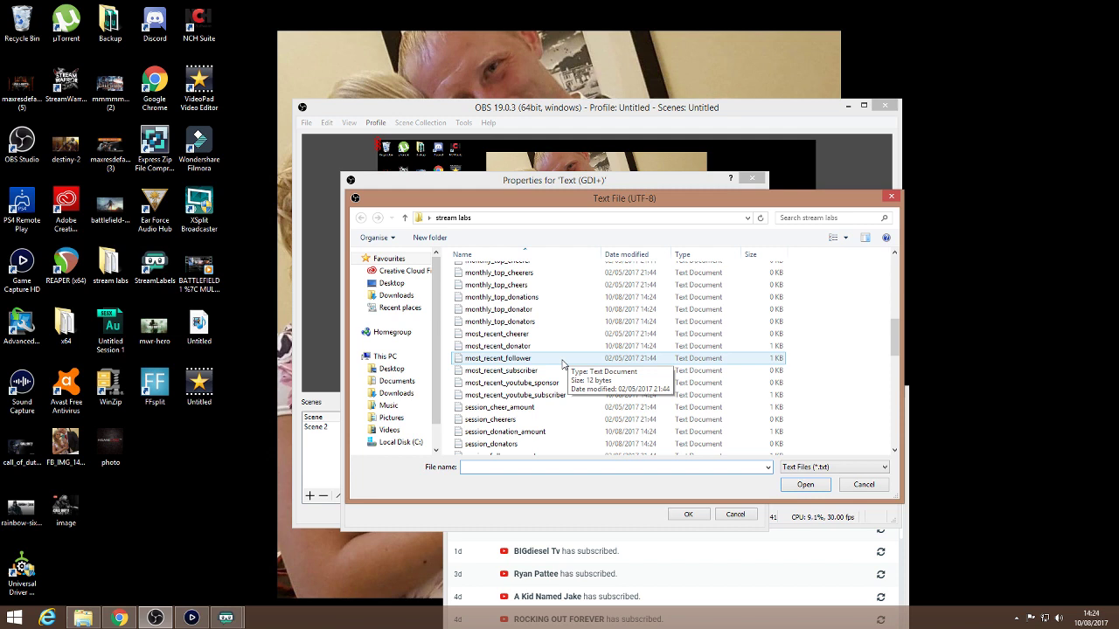
click(563, 360)
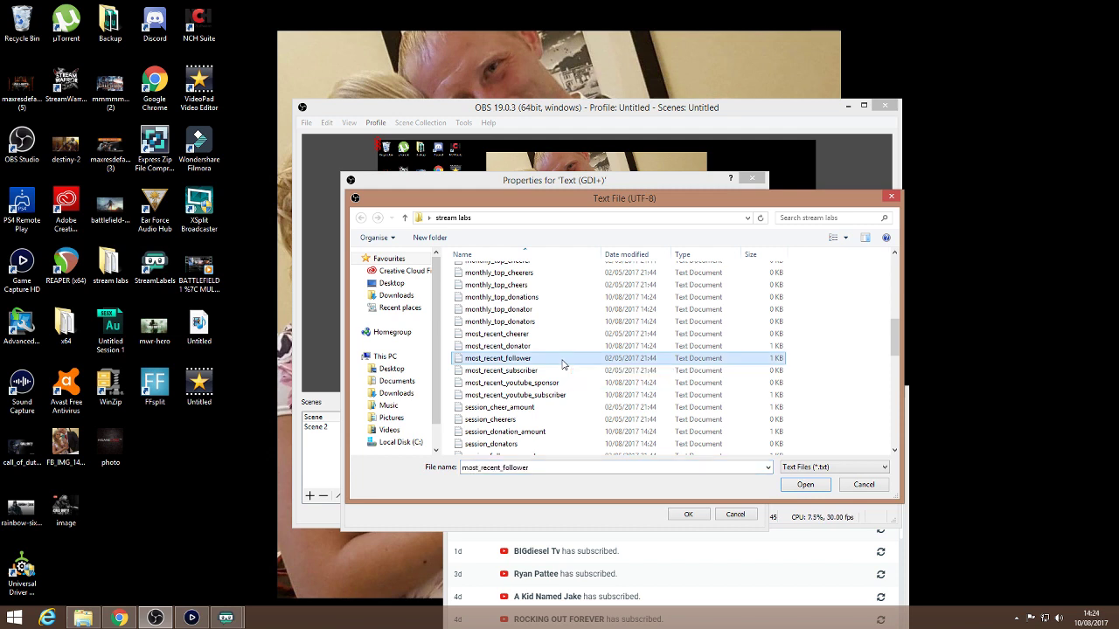
click(805, 486)
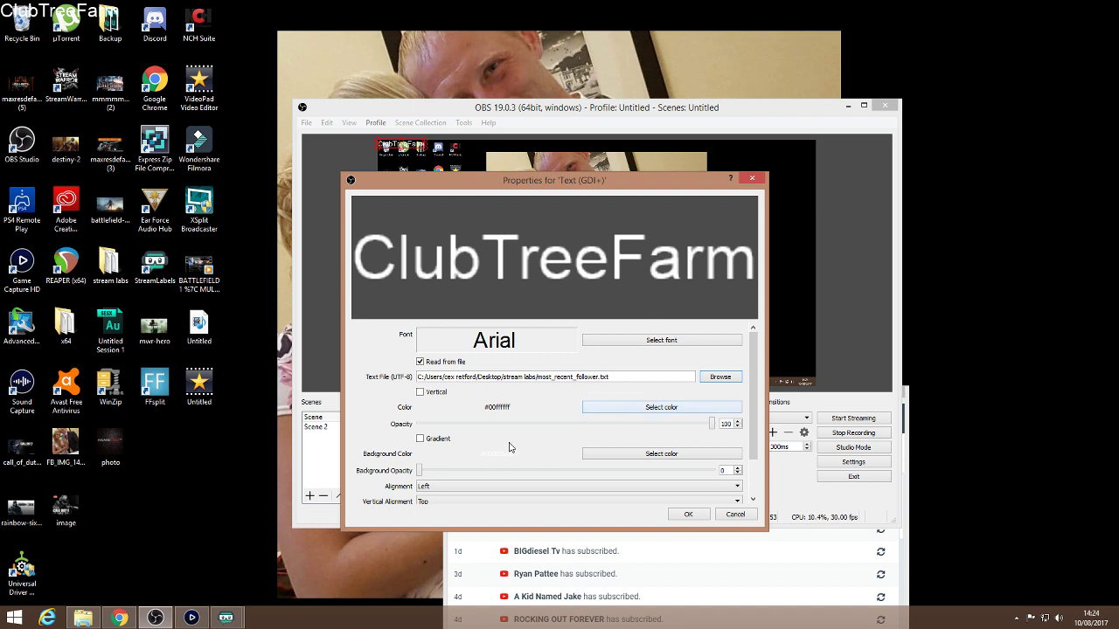
scroll(382, 418, down, 2)
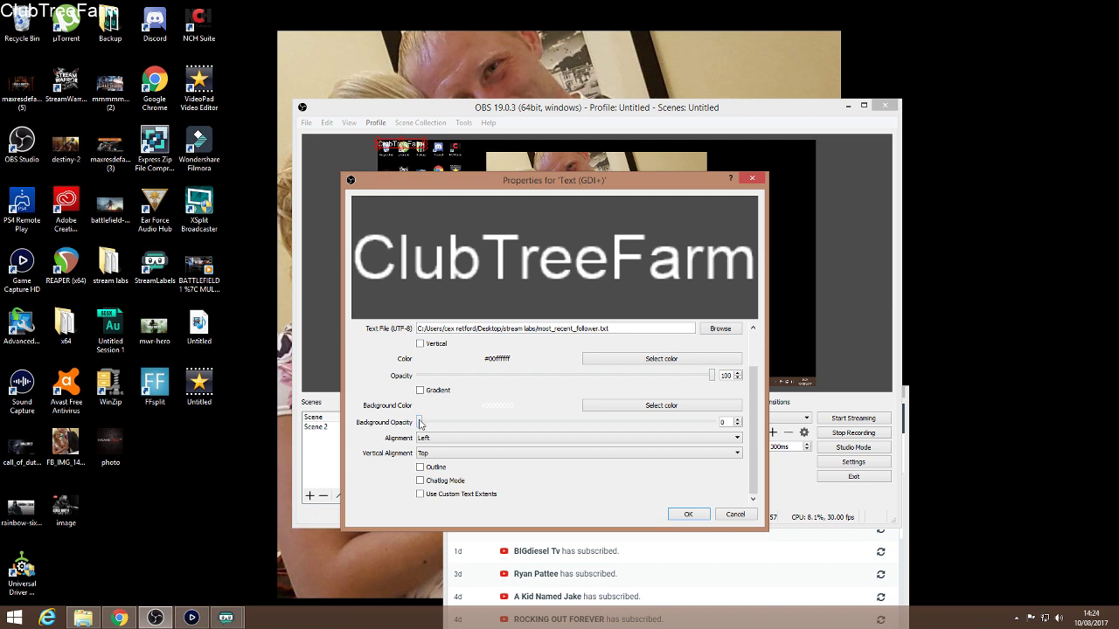
mouse_move(420, 423)
mouse_down()
mouse_move(693, 420)
mouse_move(420, 422)
mouse_up()
drag(610, 187, 610, 212)
scroll(655, 429, up, 3)
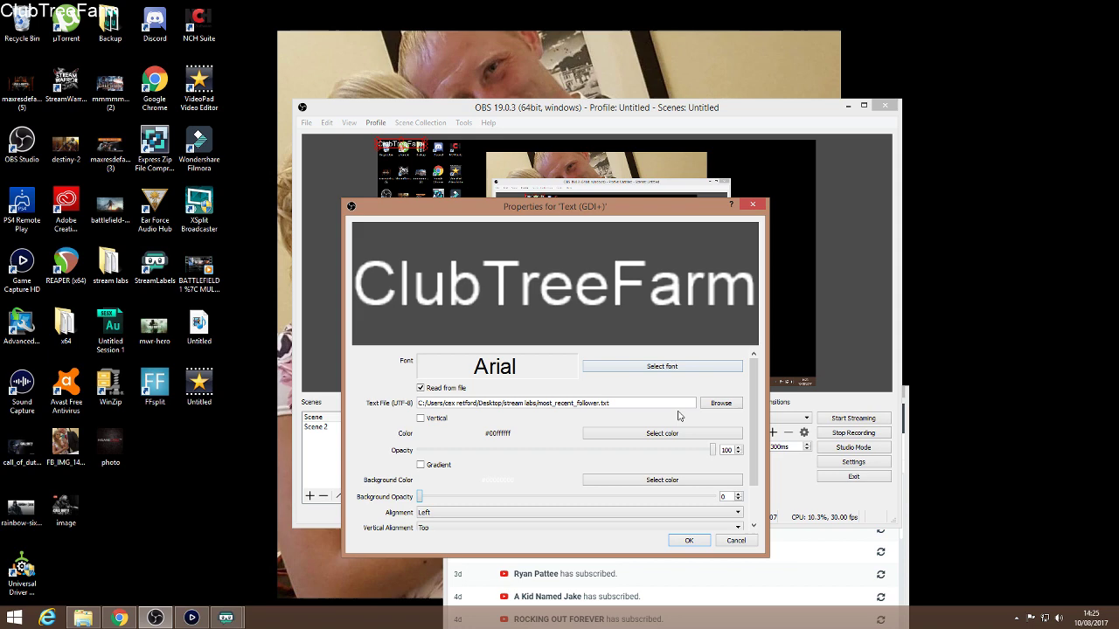
Enlarge the ClubTreeFarm text and add a Scroll filter to it
click(695, 541)
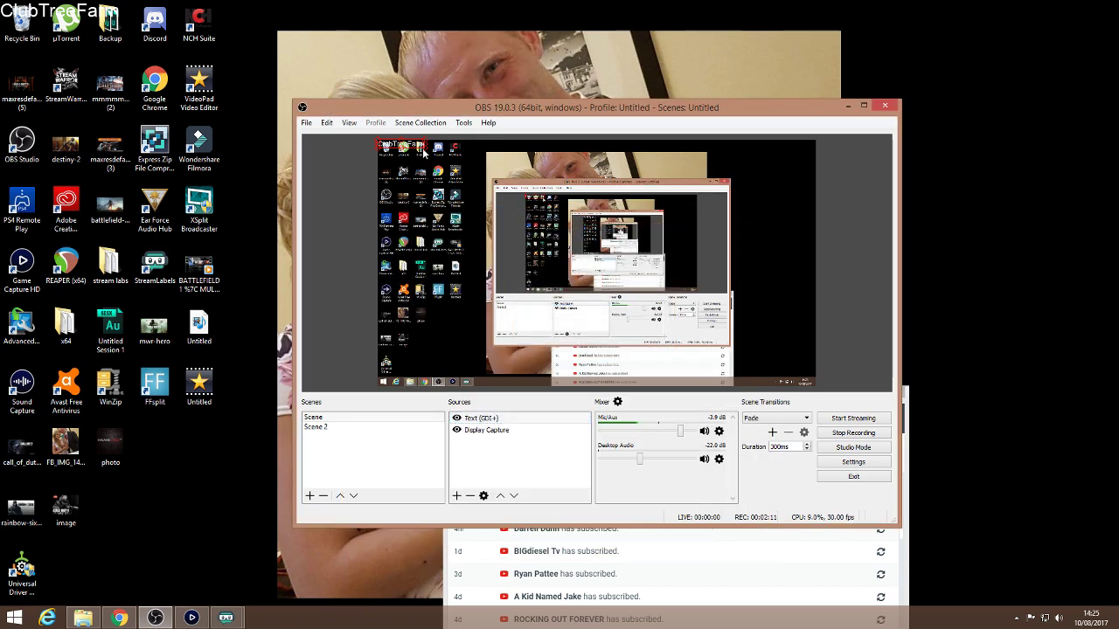
mouse_move(423, 150)
mouse_down()
mouse_move(439, 371)
mouse_move(433, 365)
mouse_up()
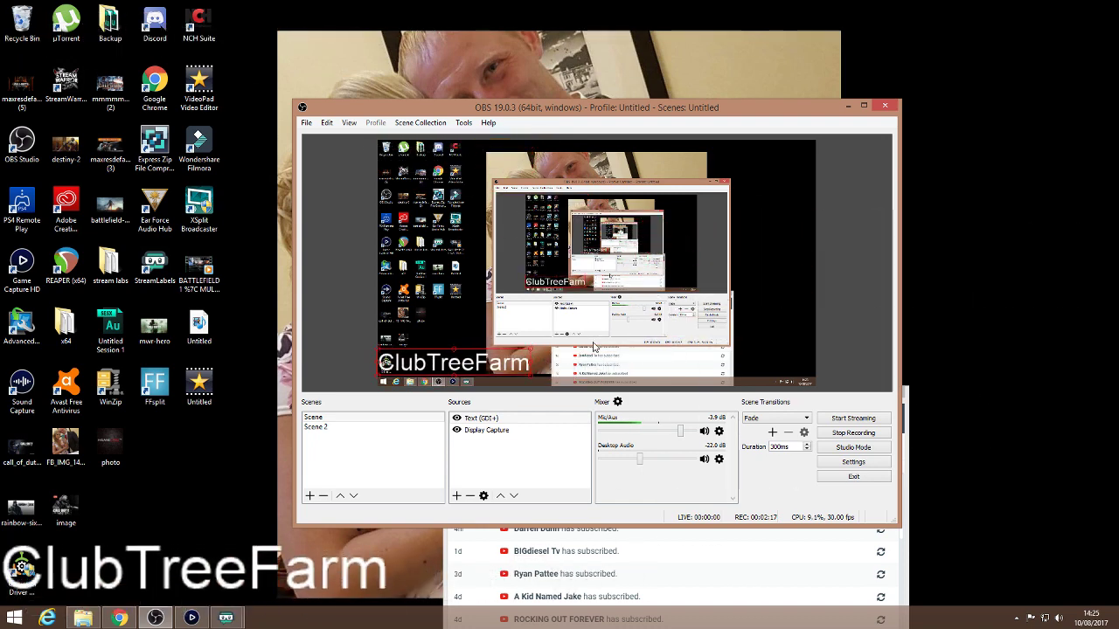
right_click(436, 364)
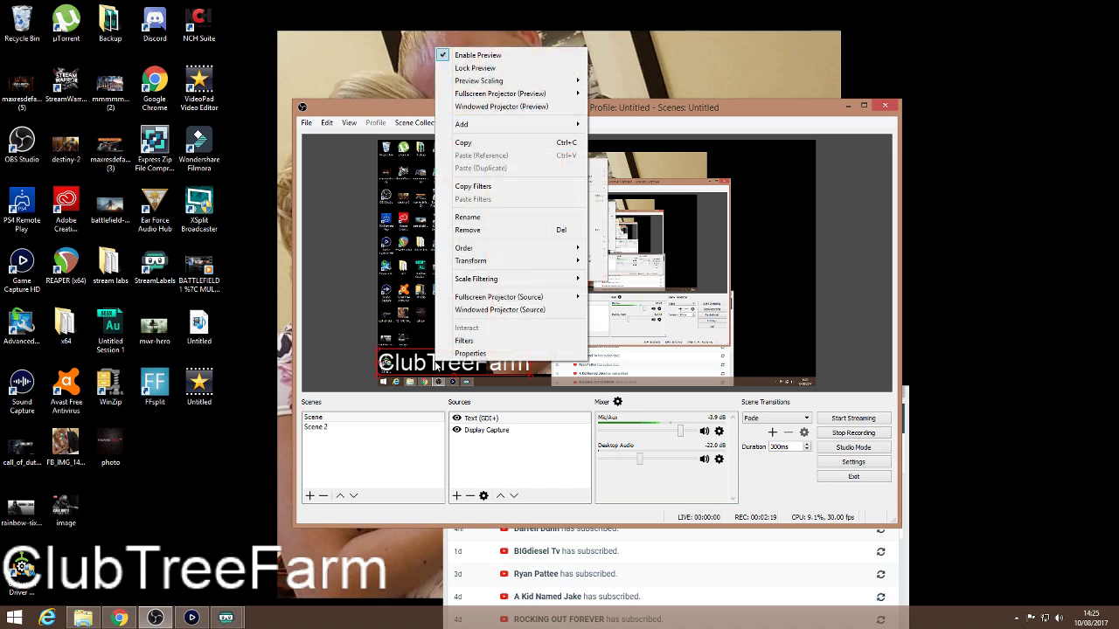
click(479, 346)
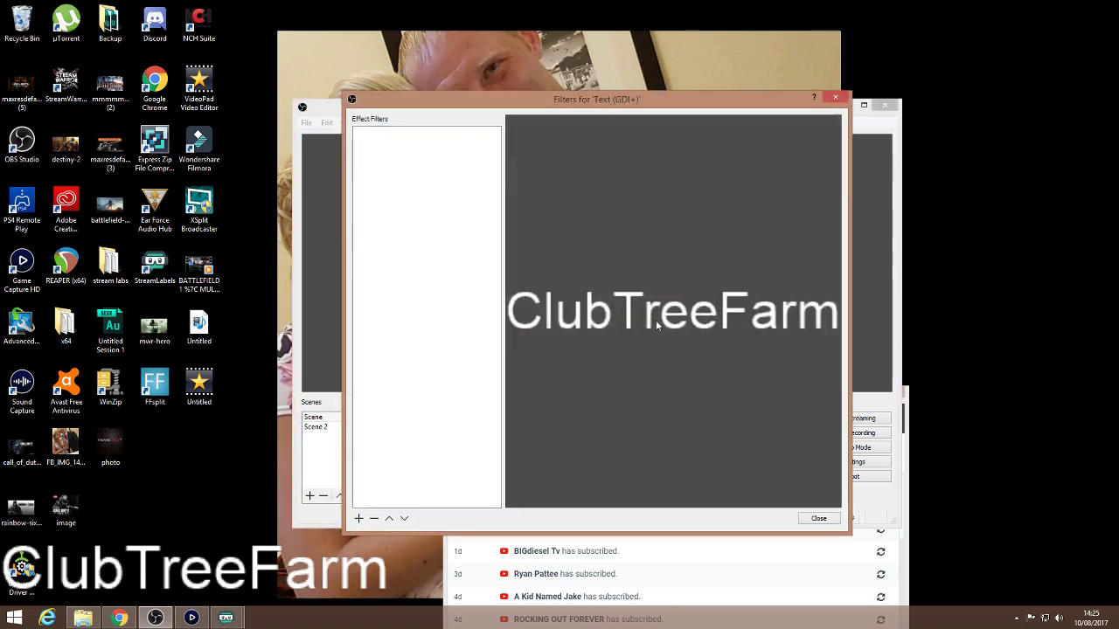
right_click(443, 244)
mouse_move(469, 246)
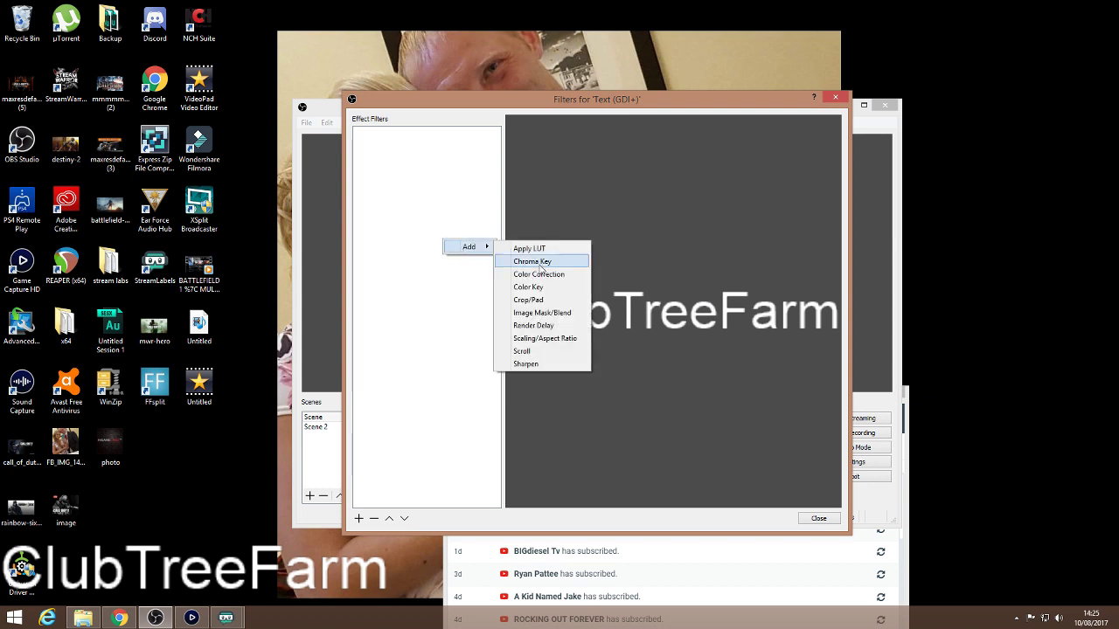
click(522, 350)
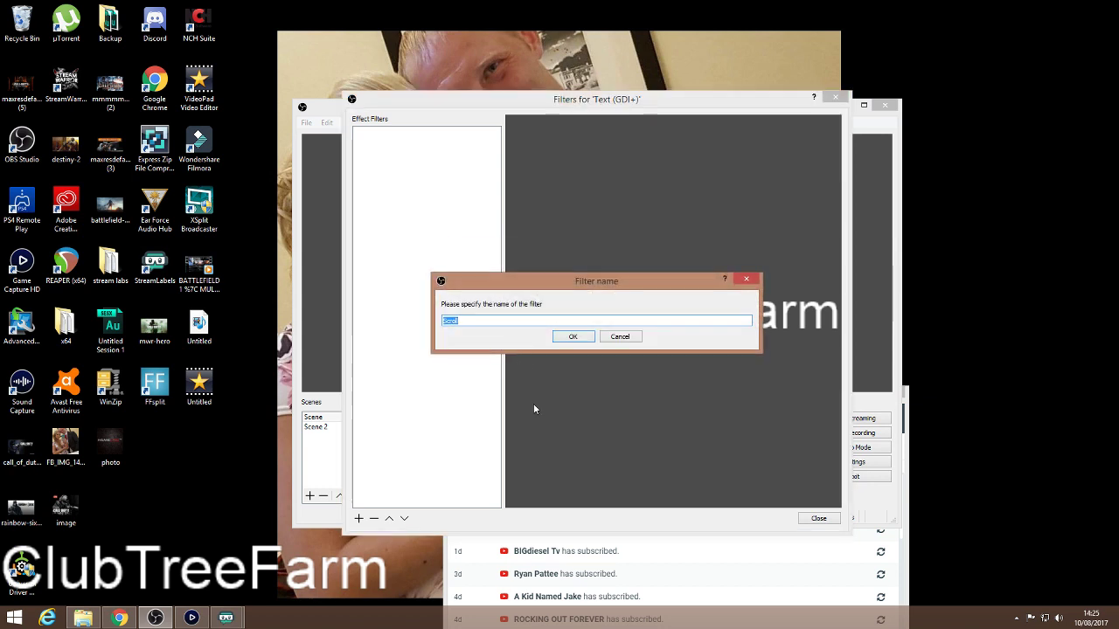
click(573, 336)
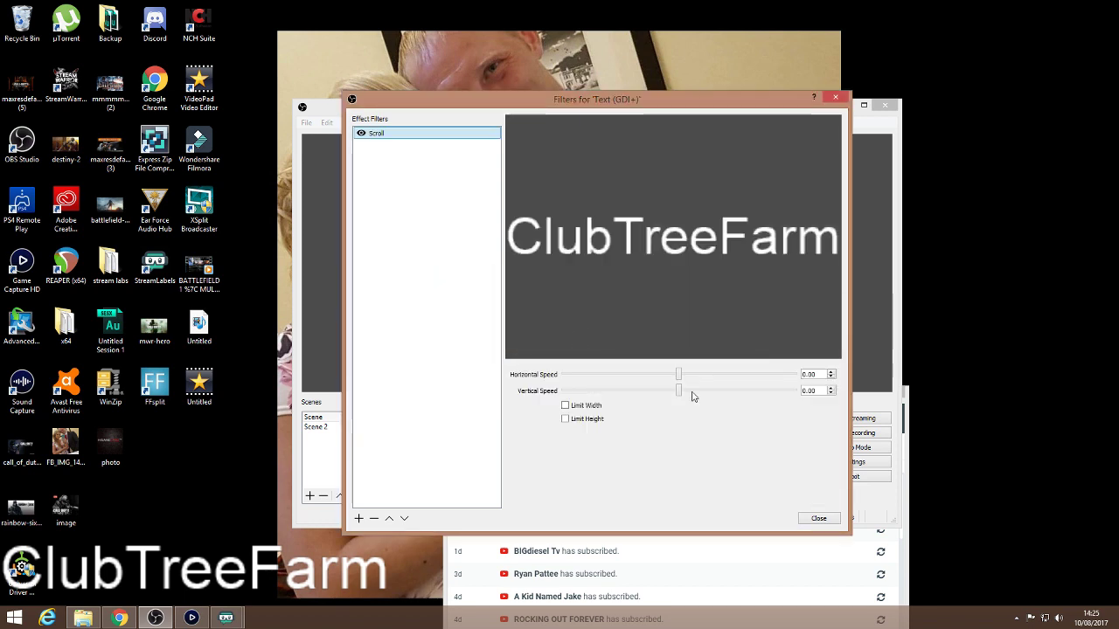
Set the Scroll filter to a slow upward vertical speed with zero horizontal speed
click(831, 388)
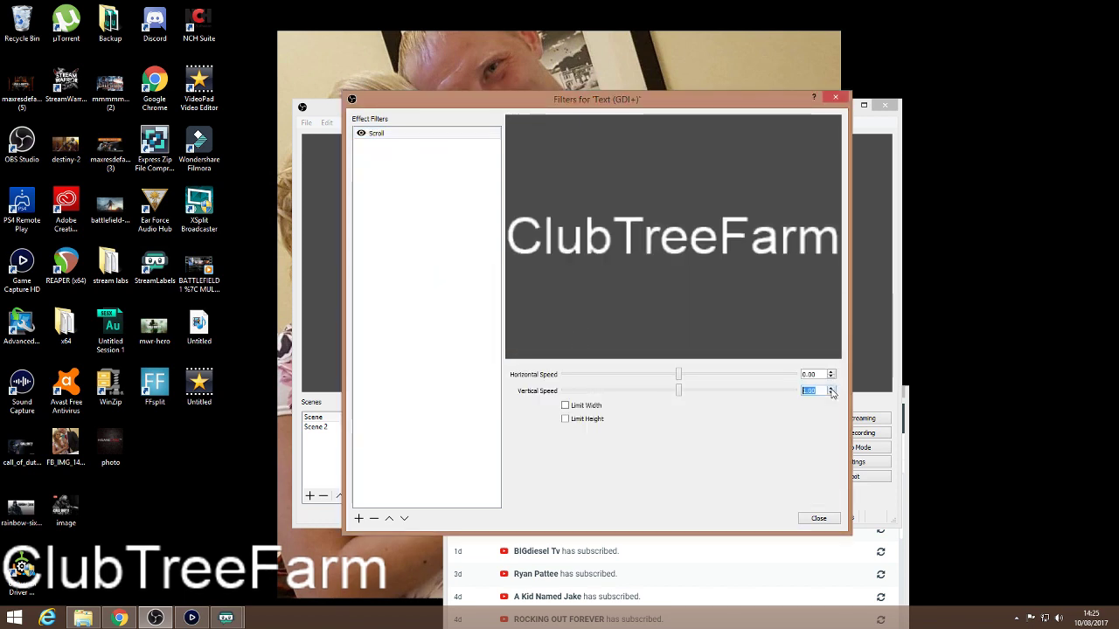
click(831, 388)
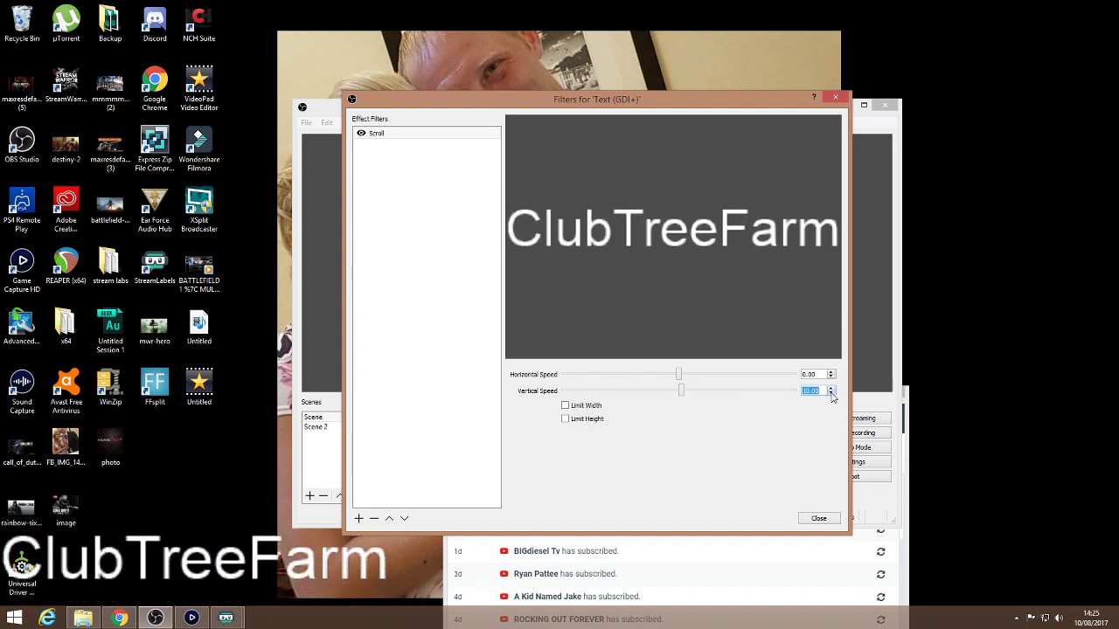
click(831, 393)
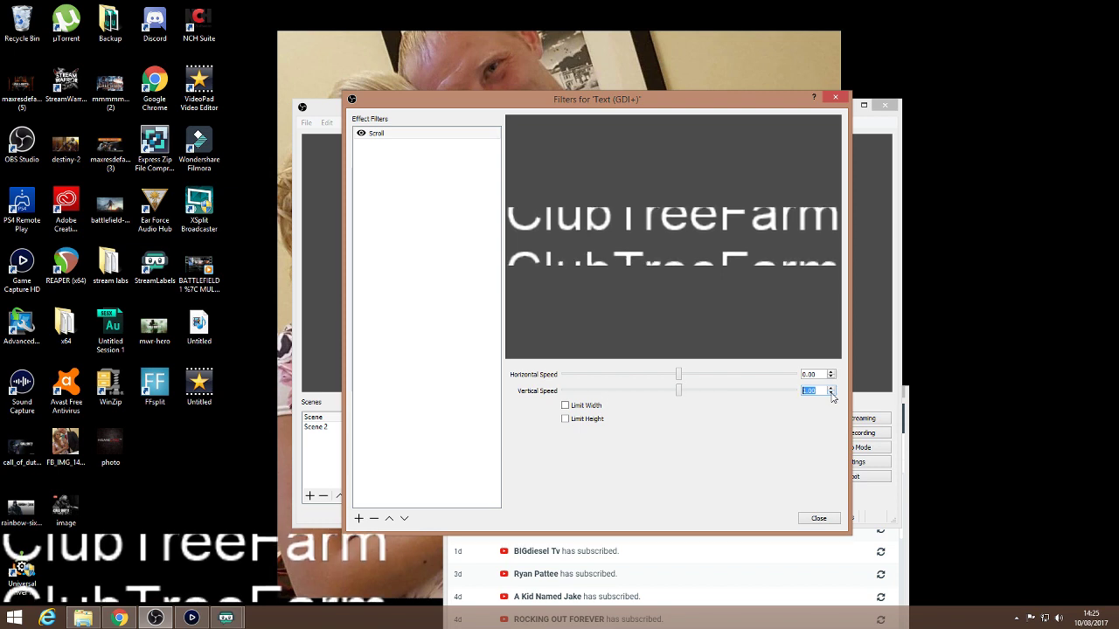
click(832, 394)
click(831, 373)
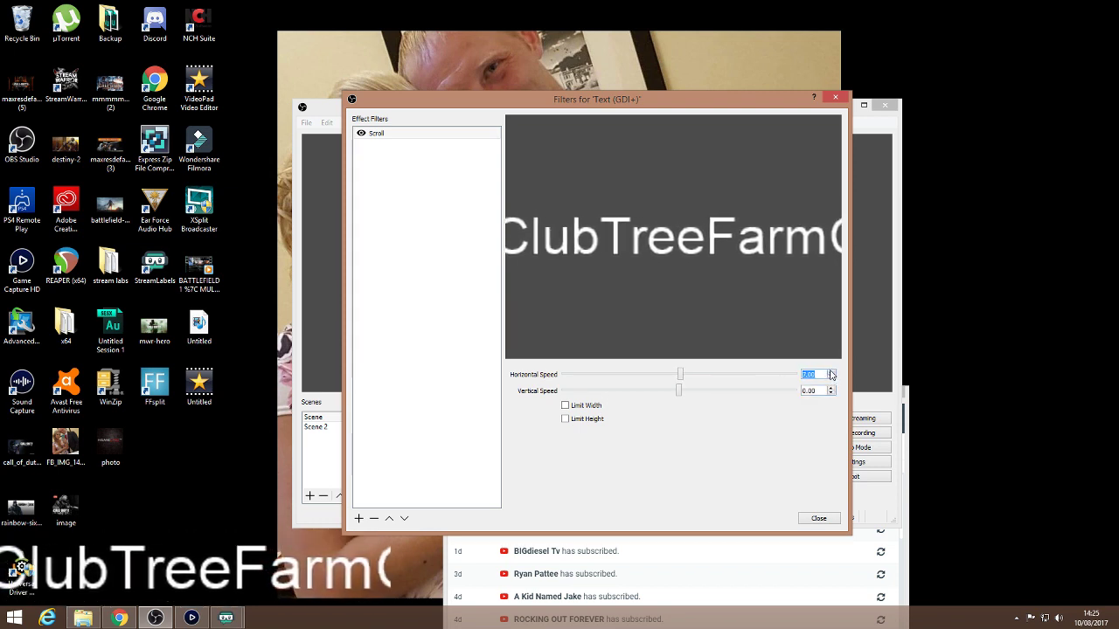
click(831, 372)
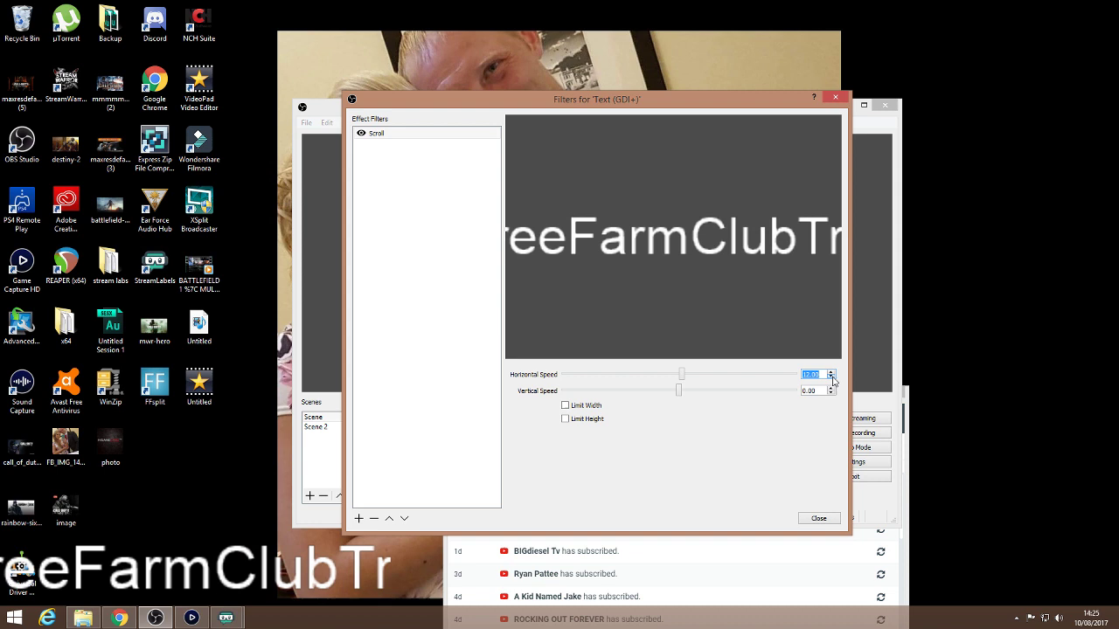
click(831, 377)
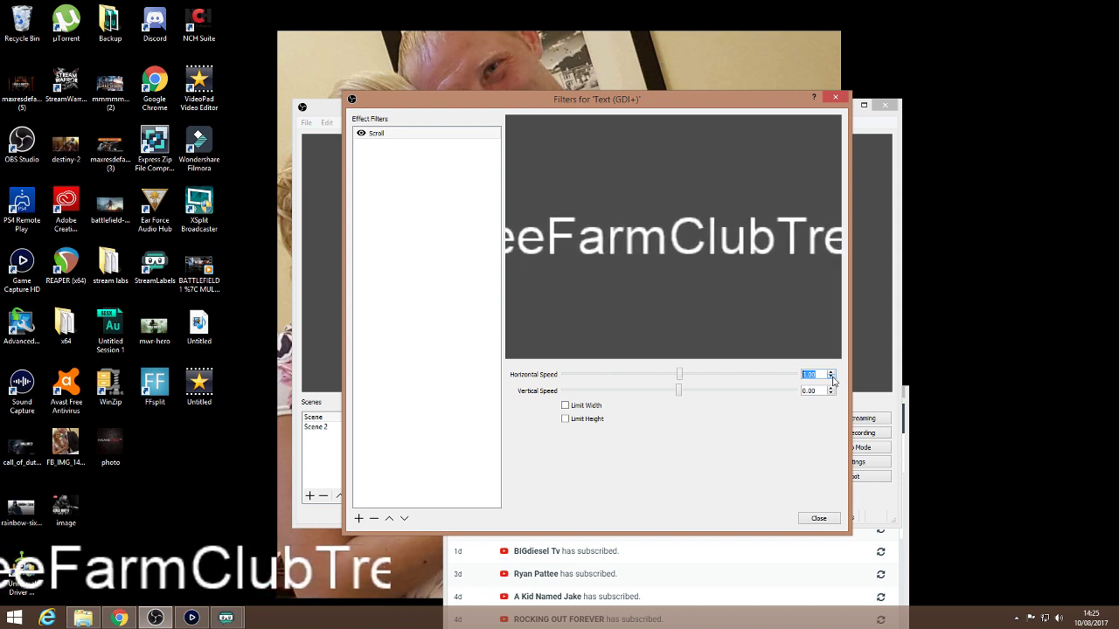
click(831, 378)
click(831, 390)
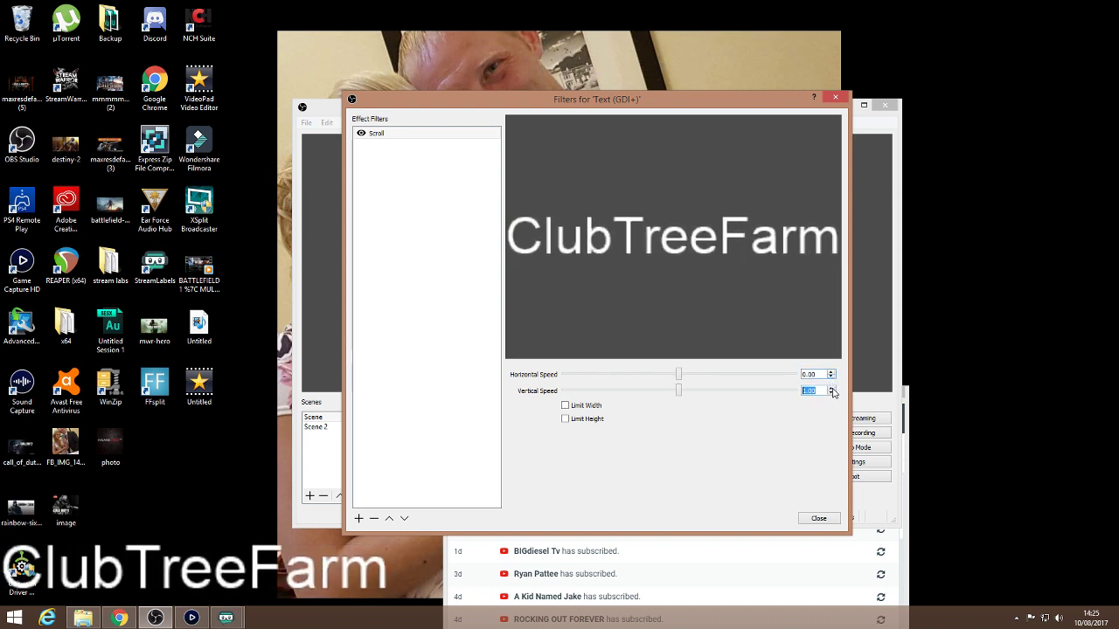
click(832, 391)
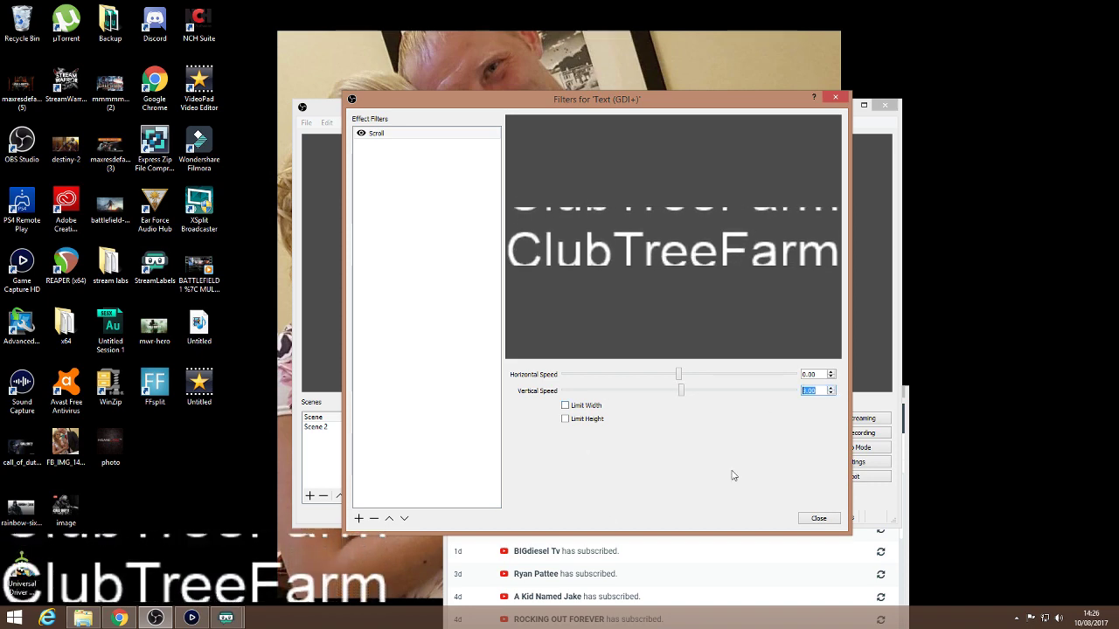
click(817, 518)
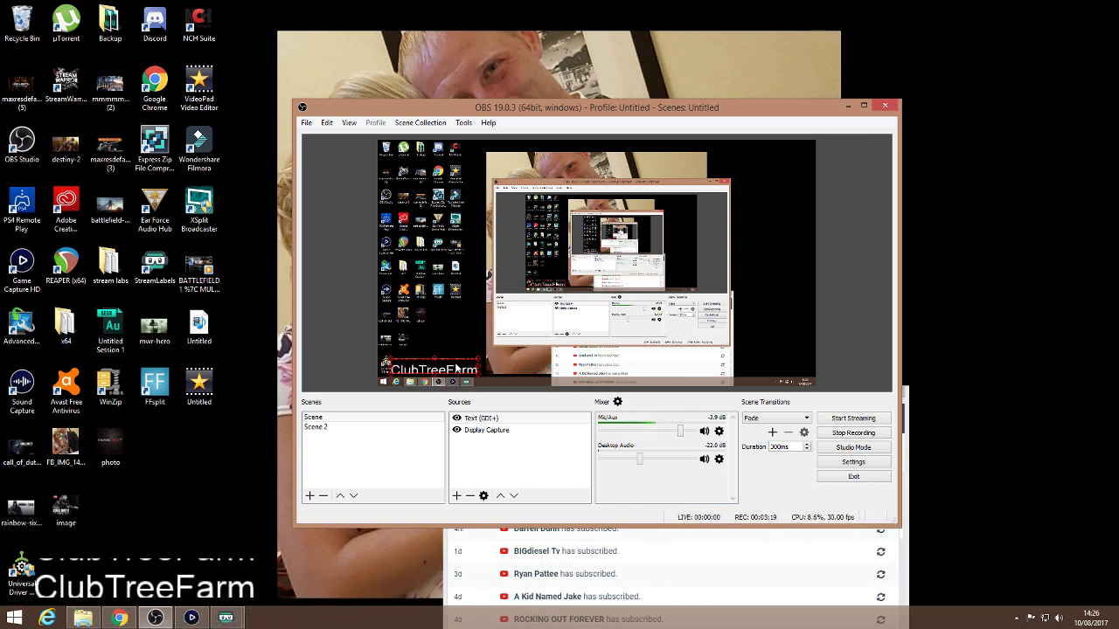
Nudge the ClubTreeFarm text slightly upward with a small drag and three Up-arrow presses
drag(456, 369, 456, 366)
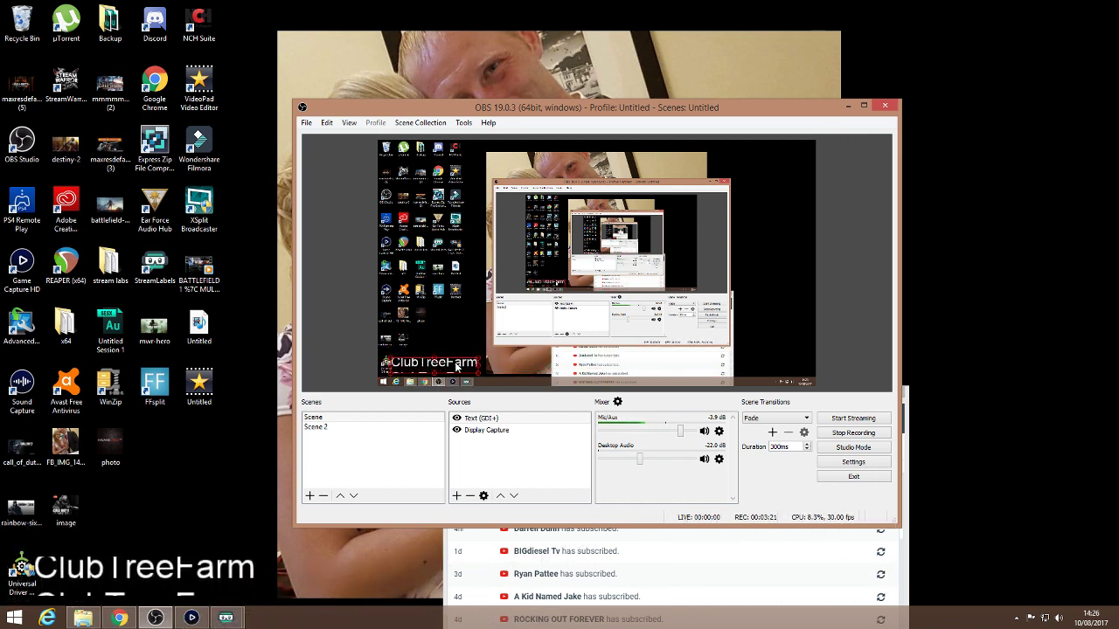
key(Up)
key(Up)
key(Up)
key(Up)
key(Up)
key(Up)
key(Up)
key(Up)
key(Up)
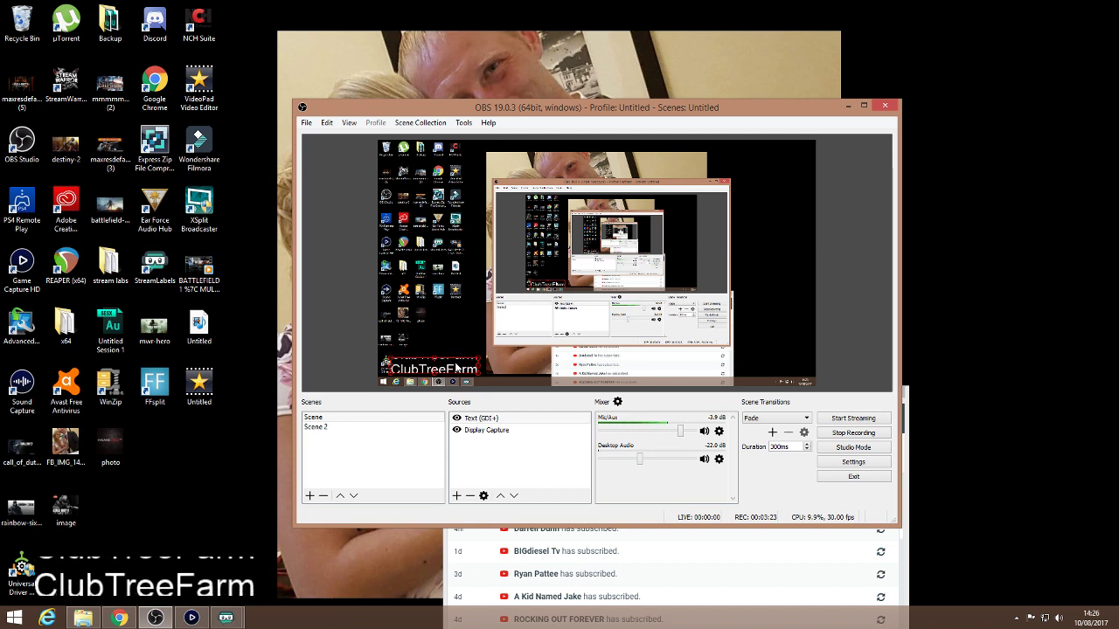
key(Up)
key(Up)
key(Up)
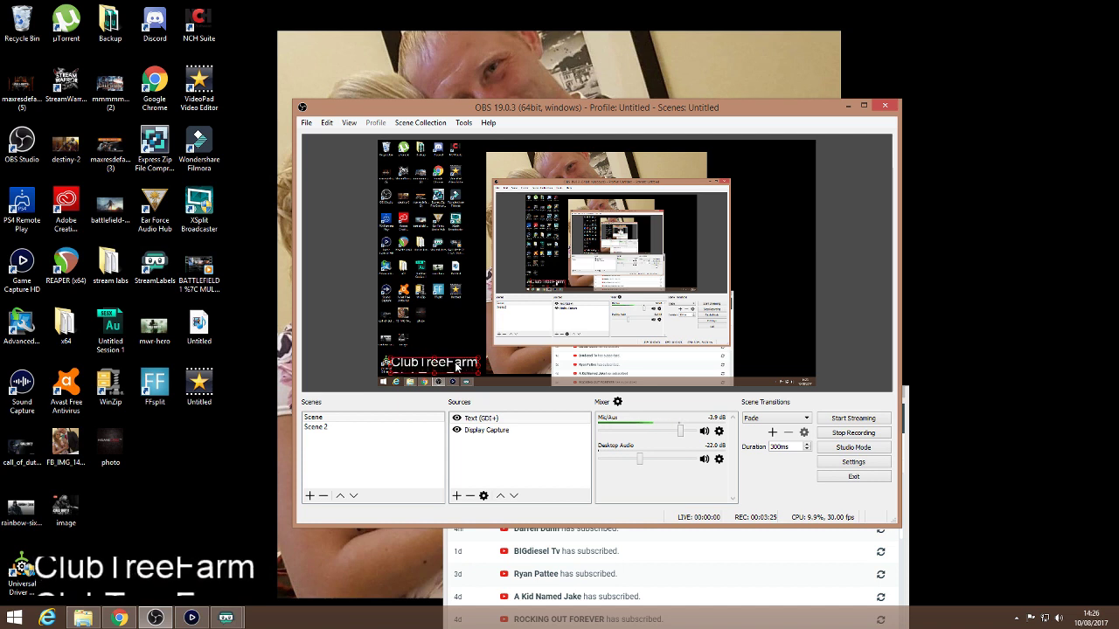
key(Up)
key(Up)
key(Up)
key(Up)
key(Up)
key(Up)
key(Up)
key(Up)
key(Up)
key(Up)
key(Up)
key(Up)
key(Up)
key(Up)
key(Up)
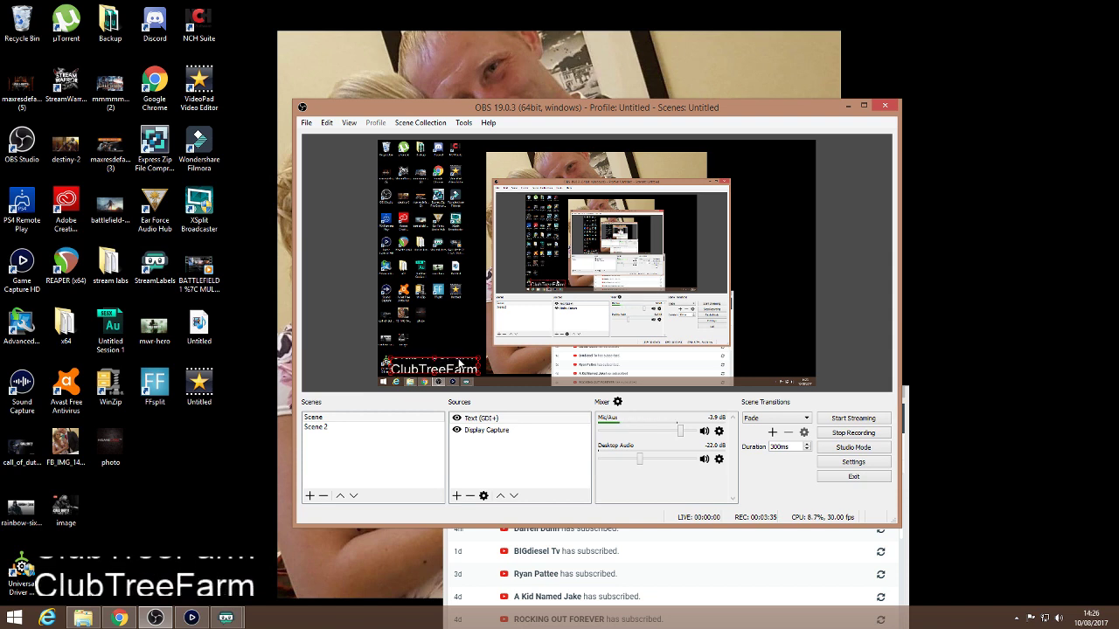